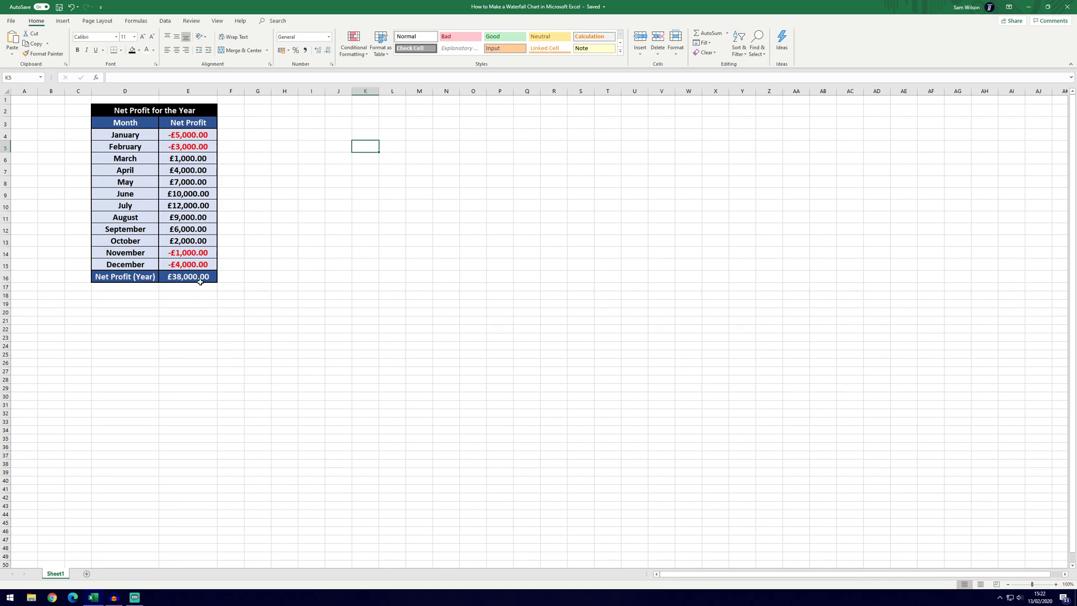
- Insert an empty Waterfall chart from the Insert tab, placed beside the Net Profit table
click(463, 225)
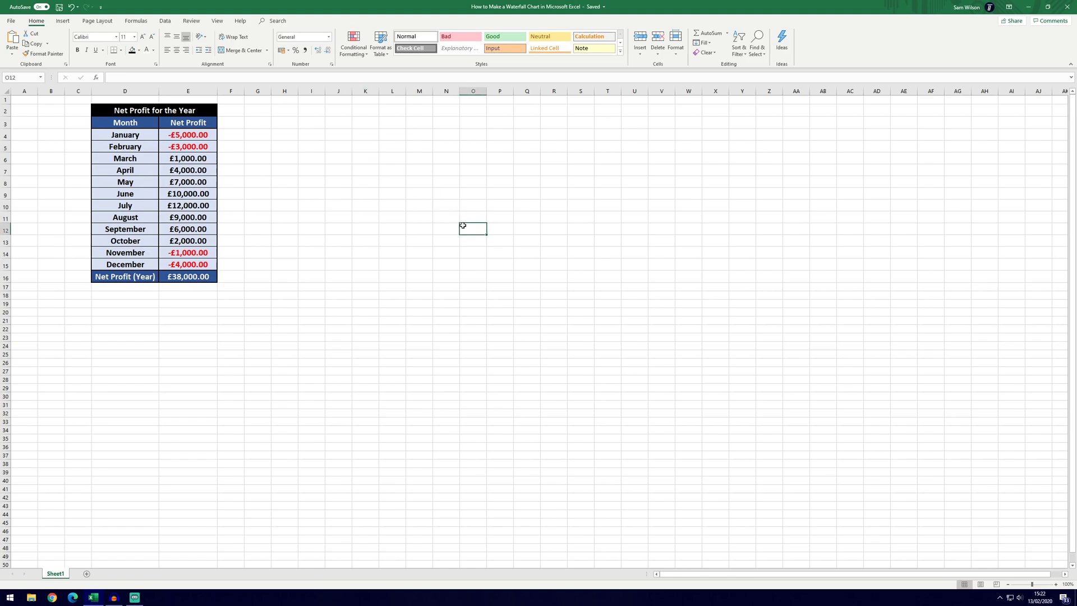
click(446, 337)
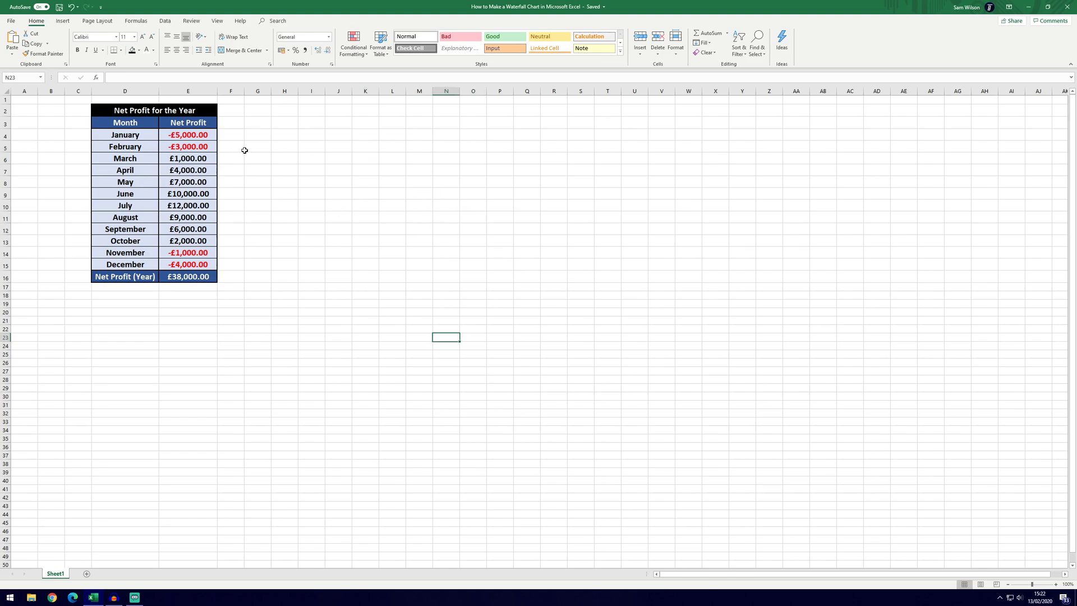
click(63, 22)
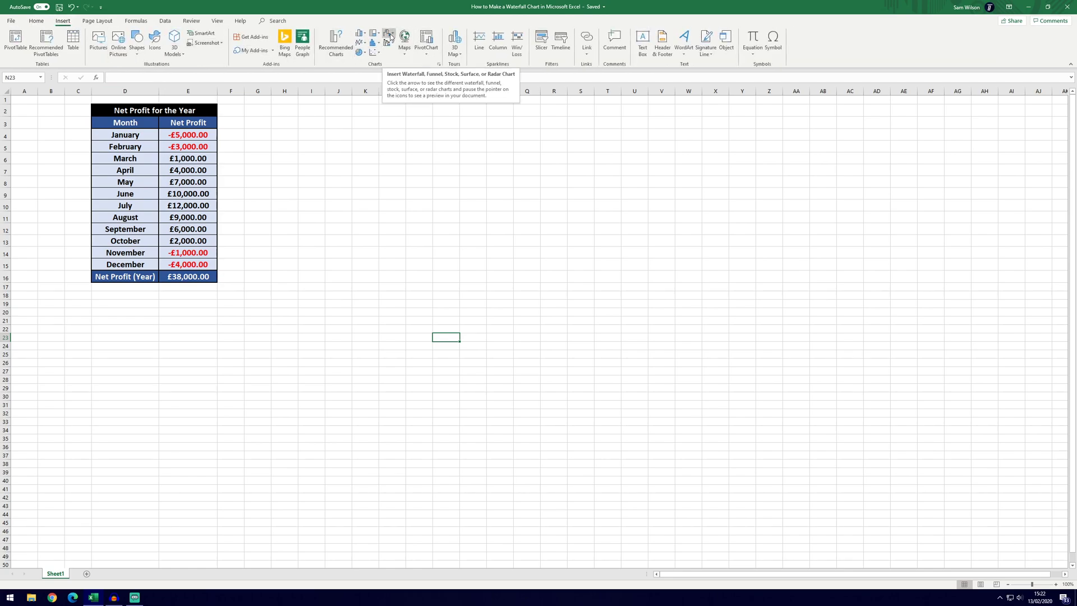
click(388, 33)
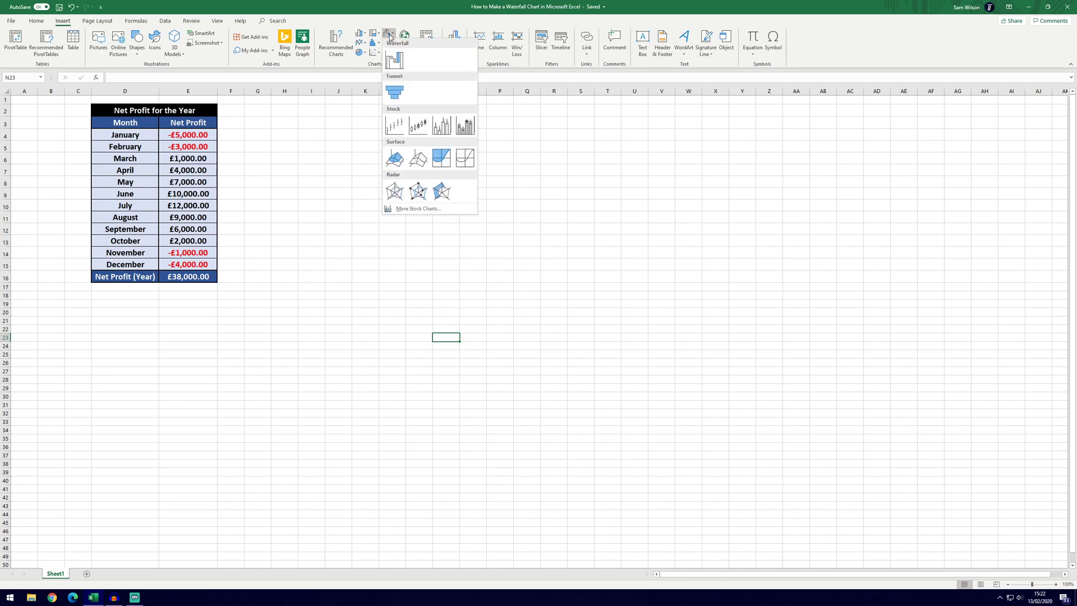
click(396, 62)
- Set the chart's data range to D3:E15 so it plots January–December net profit
click(768, 158)
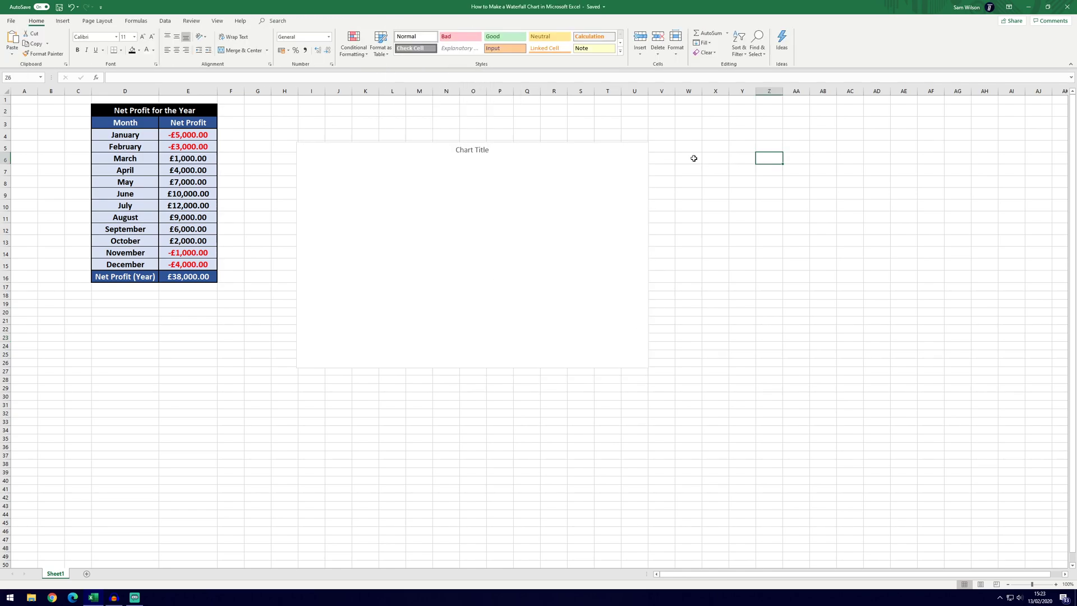
click(595, 155)
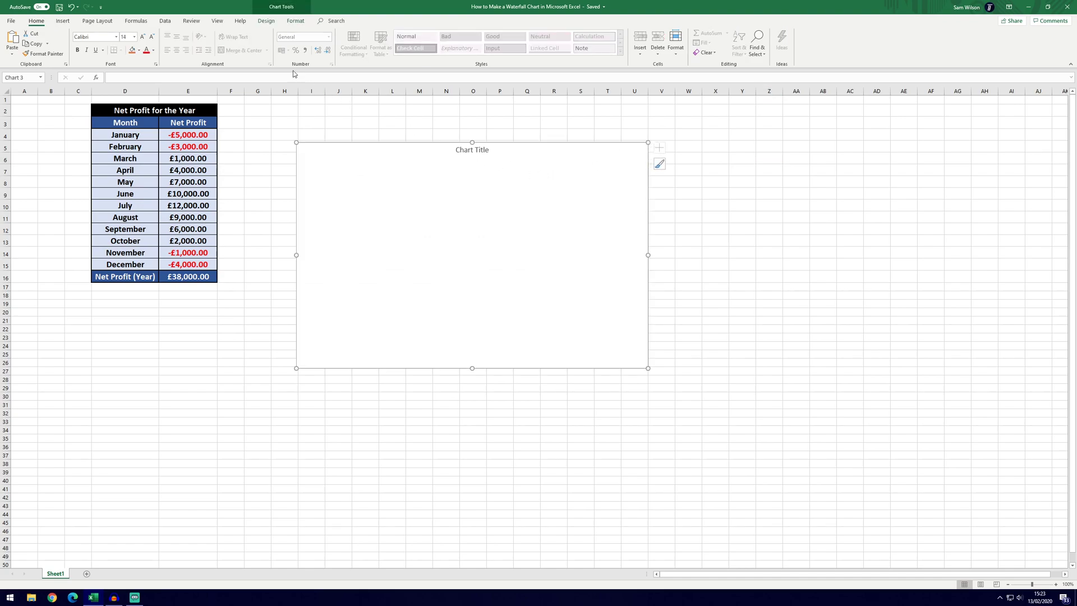
click(267, 21)
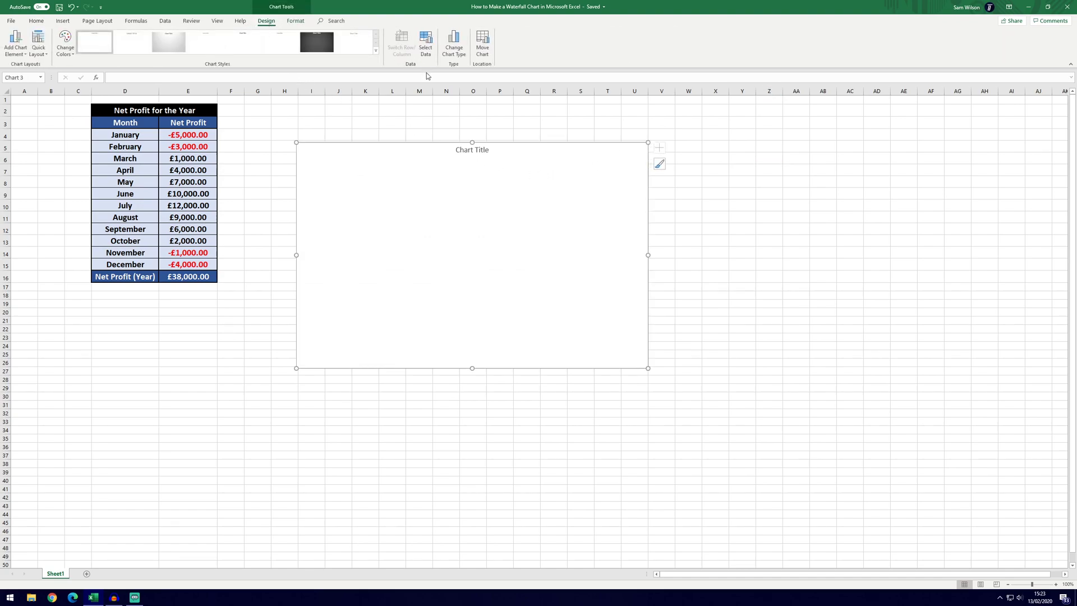
click(426, 46)
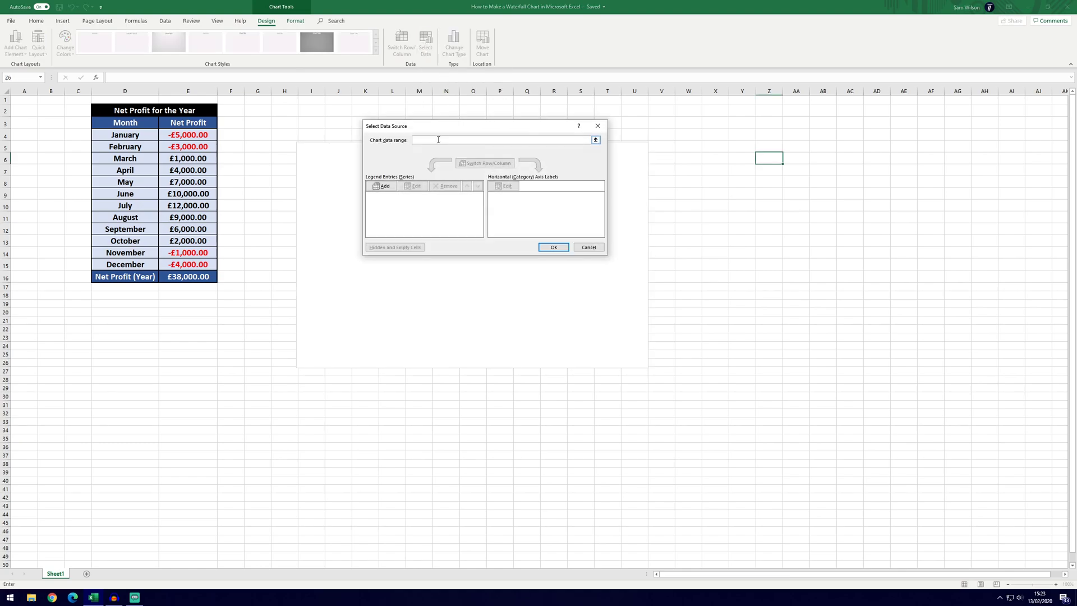
drag(135, 123, 181, 266)
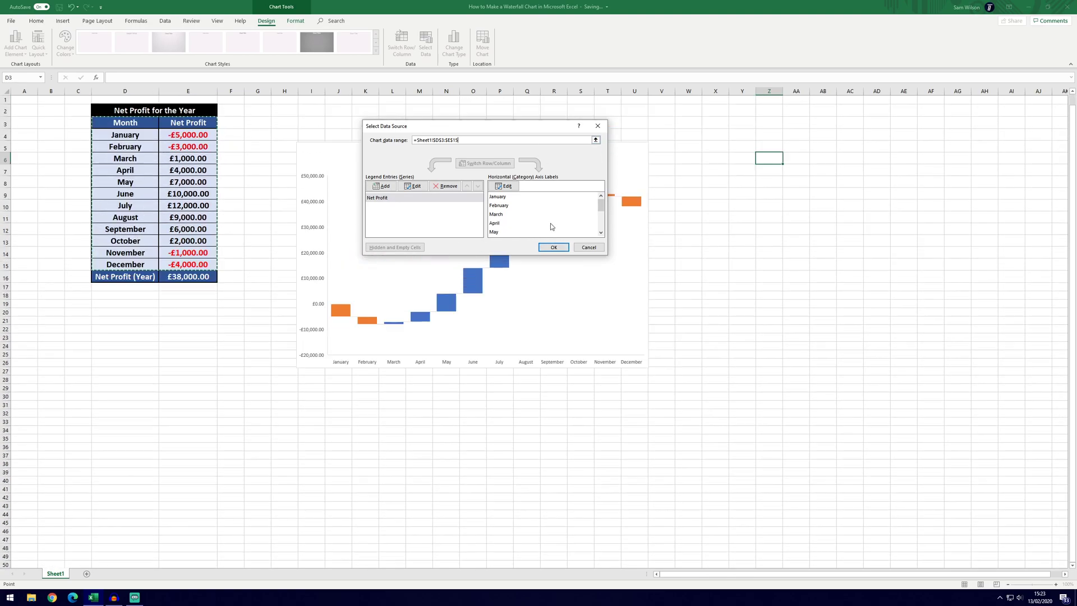
click(553, 247)
click(683, 246)
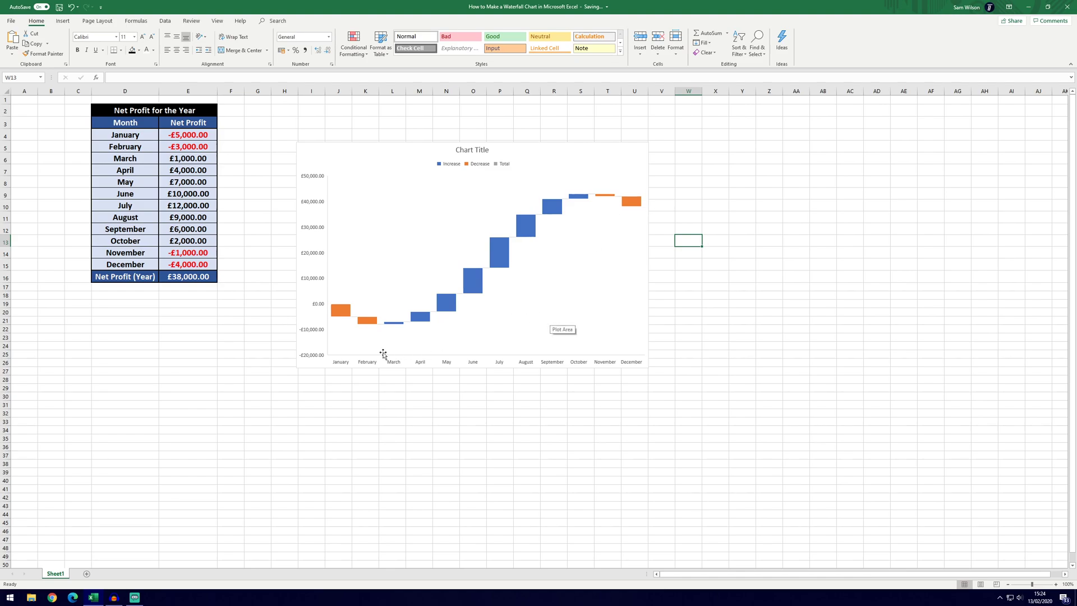
mouse_move(340, 311)
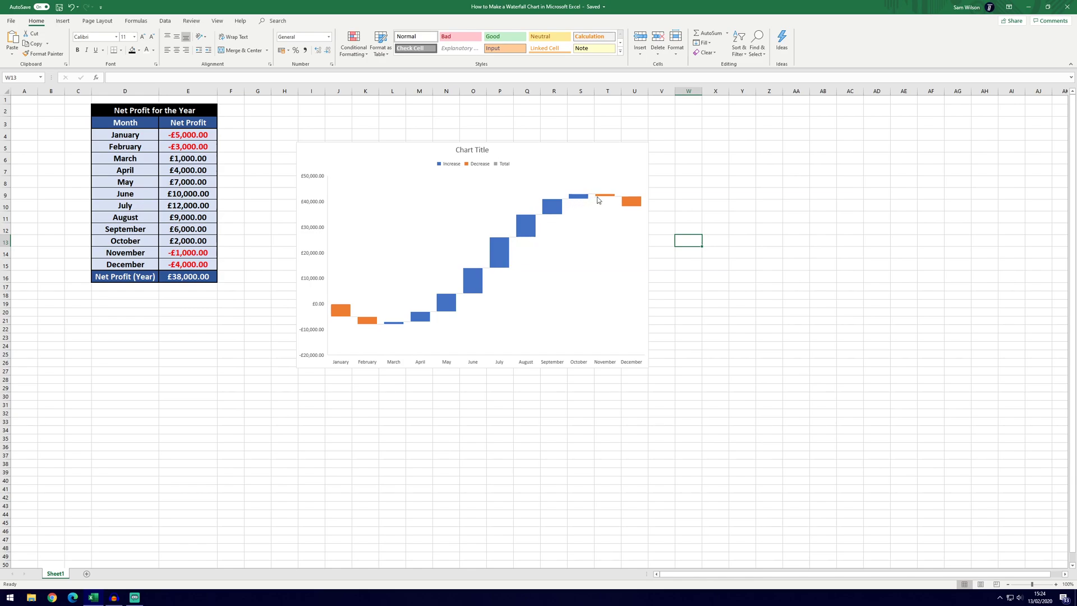
- Select the 'Chart Title' placeholder and start editing its text
mouse_move(603, 197)
click(554, 122)
click(480, 151)
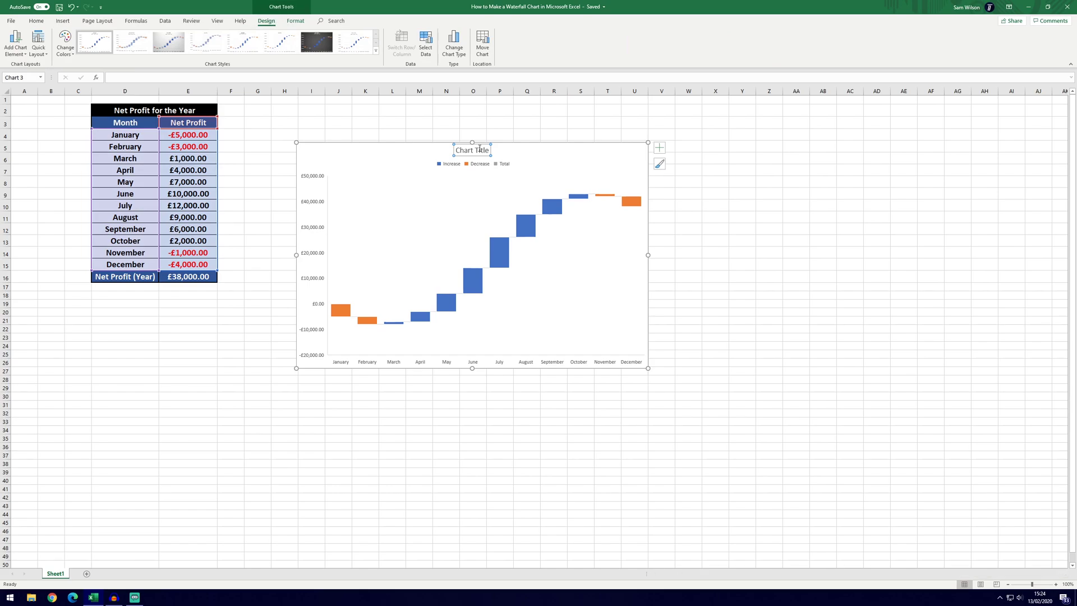
double_click(485, 150)
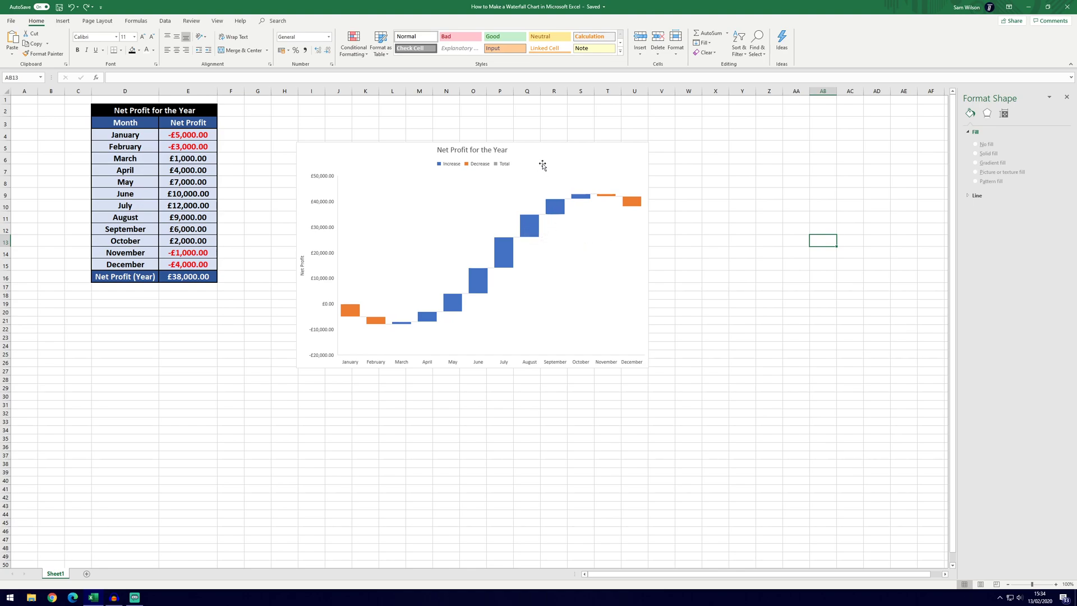
- Narrow the waterfall bars by raising the series gap width to about 214%, then select the legend
click(542, 164)
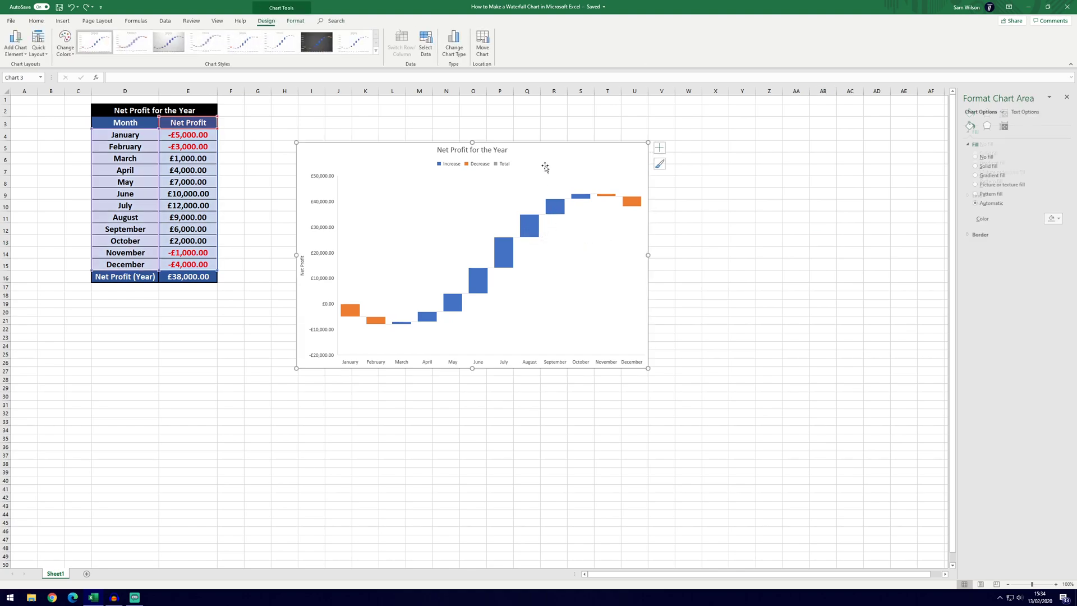
click(531, 230)
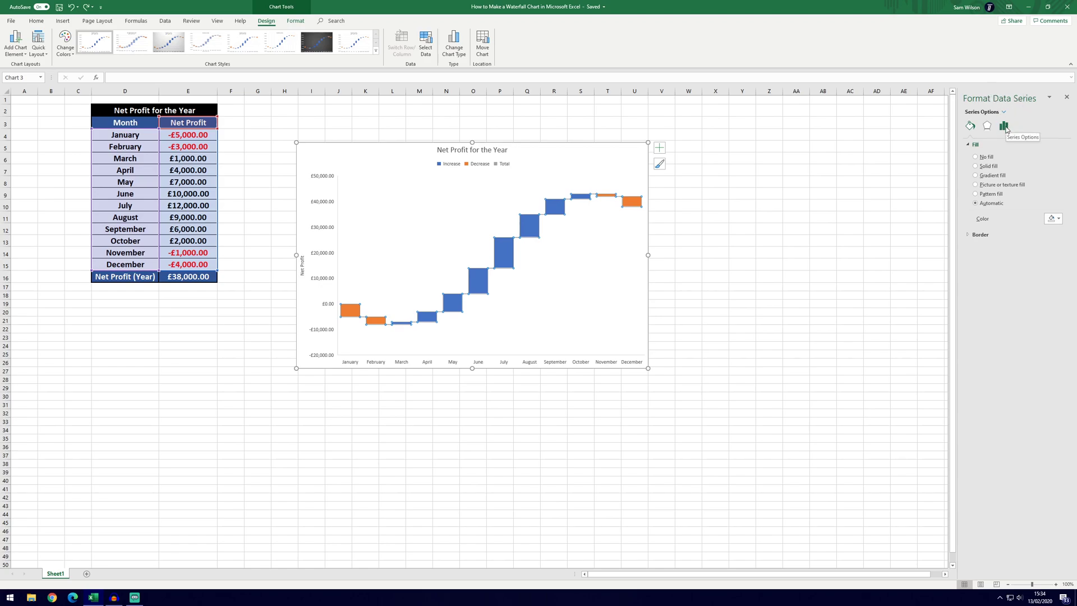
click(1004, 126)
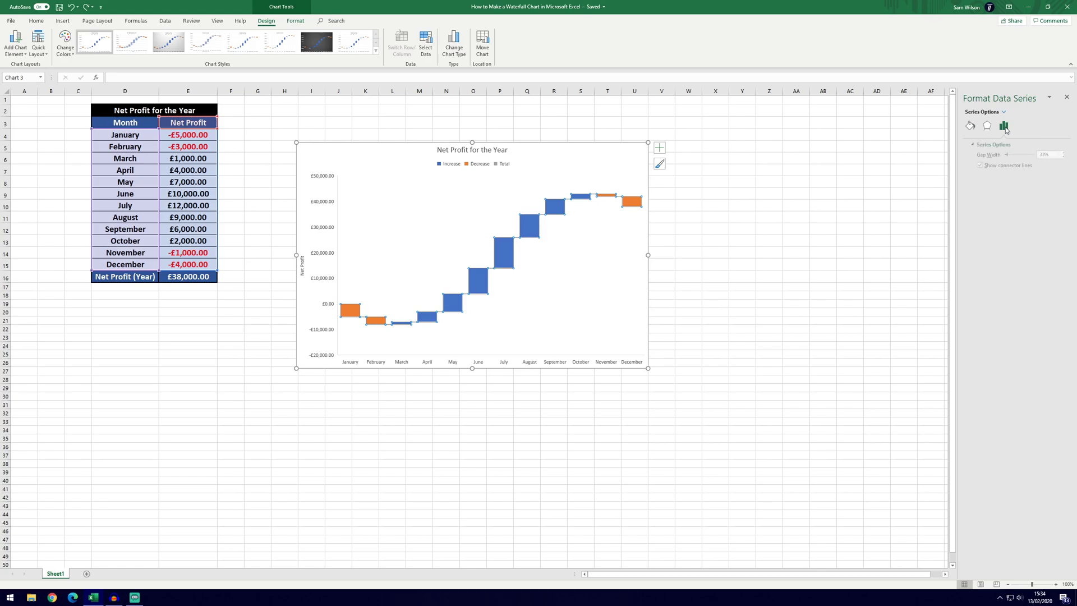
mouse_move(1005, 156)
mouse_down()
mouse_move(1015, 156)
mouse_move(1005, 156)
mouse_up()
click(477, 163)
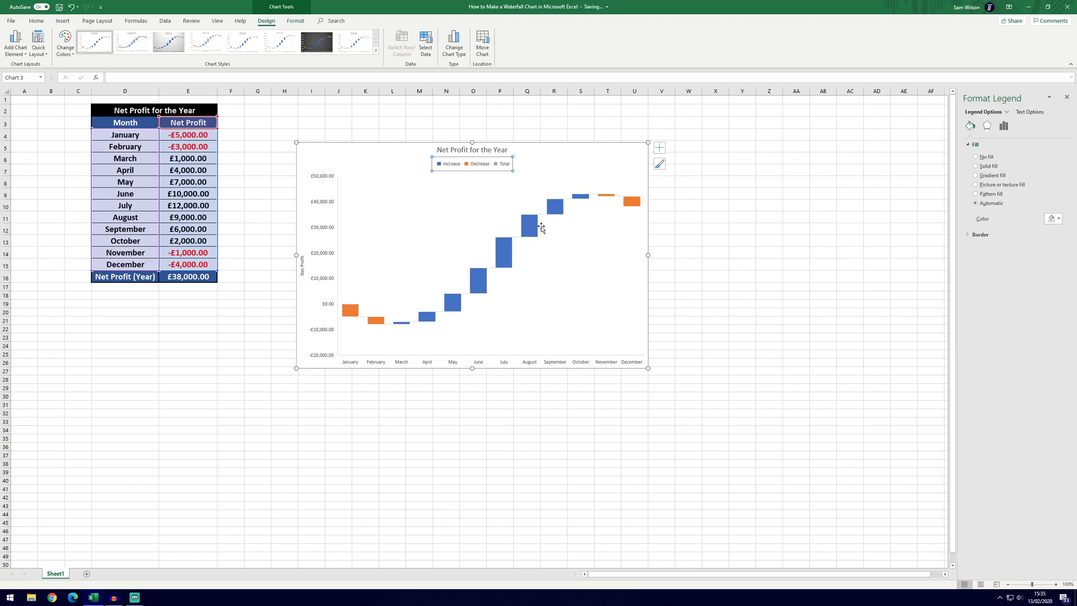
click(65, 45)
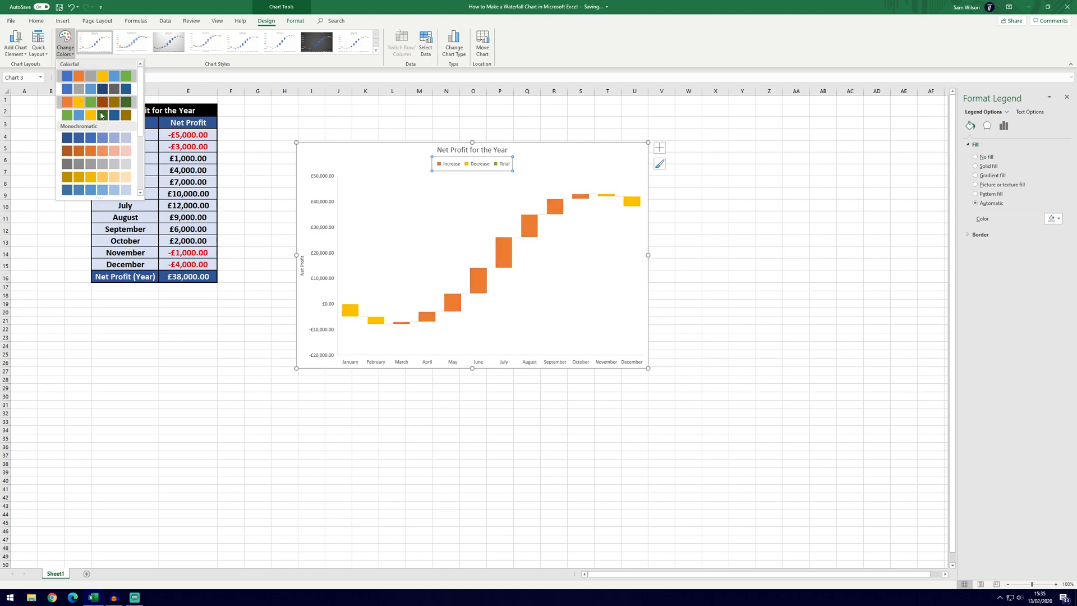
drag(99, 198, 96, 312)
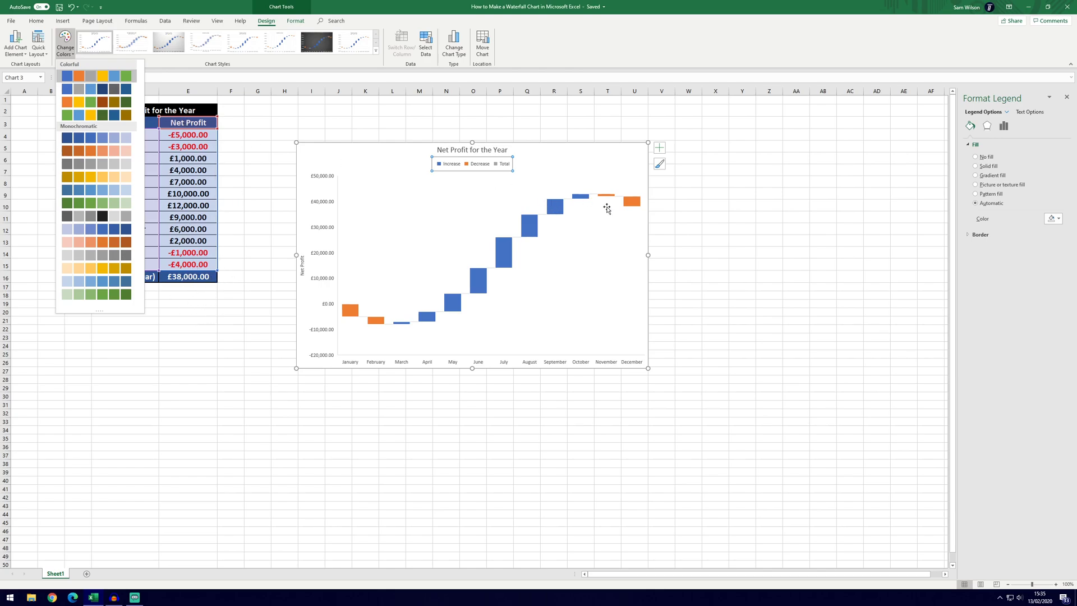
key(Escape)
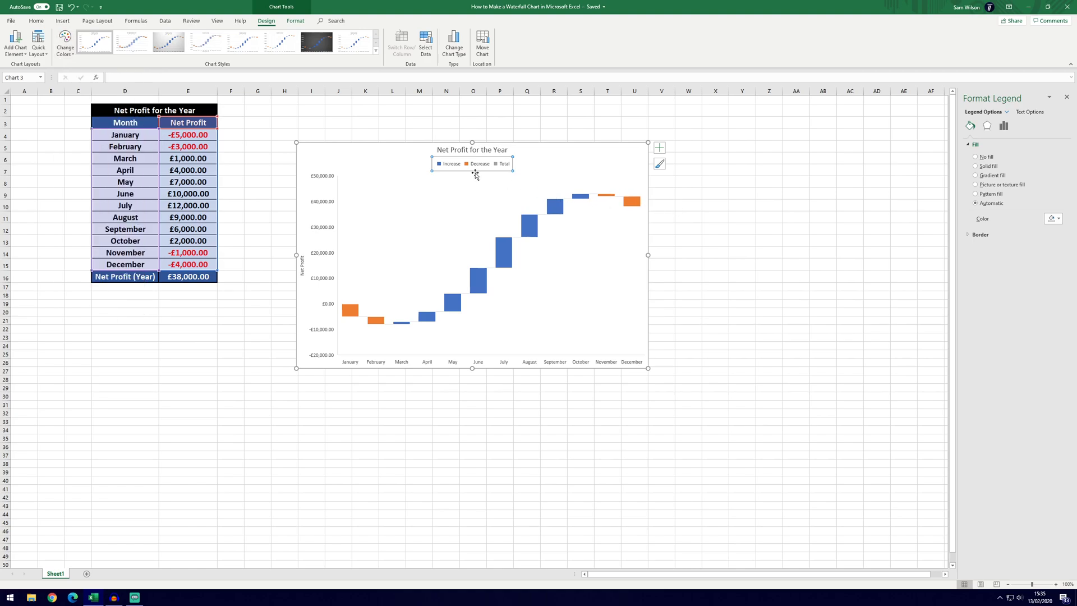
- Give the Decrease bars a solid red fill via the legend entry
click(474, 166)
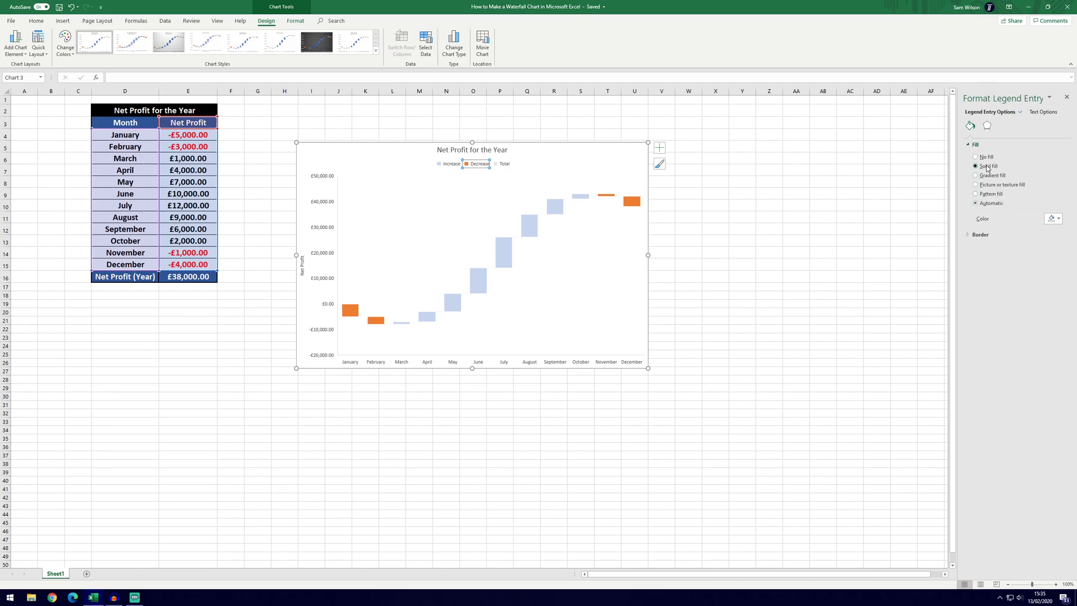
click(1051, 219)
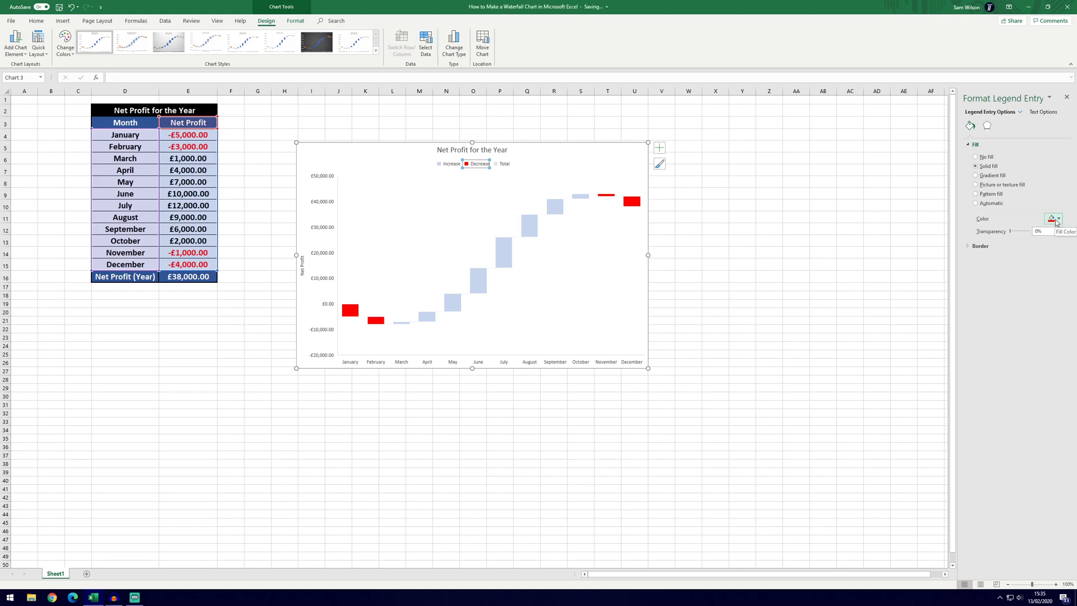
click(1058, 219)
click(1015, 285)
click(769, 241)
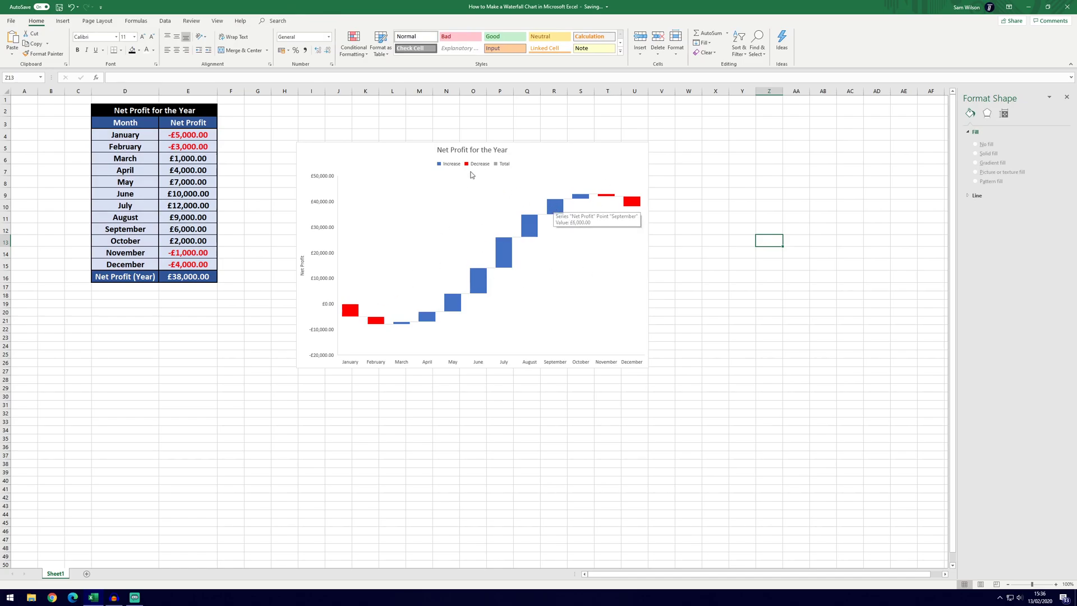
- Give the Increase bars a solid green fill via the legend entry
click(449, 165)
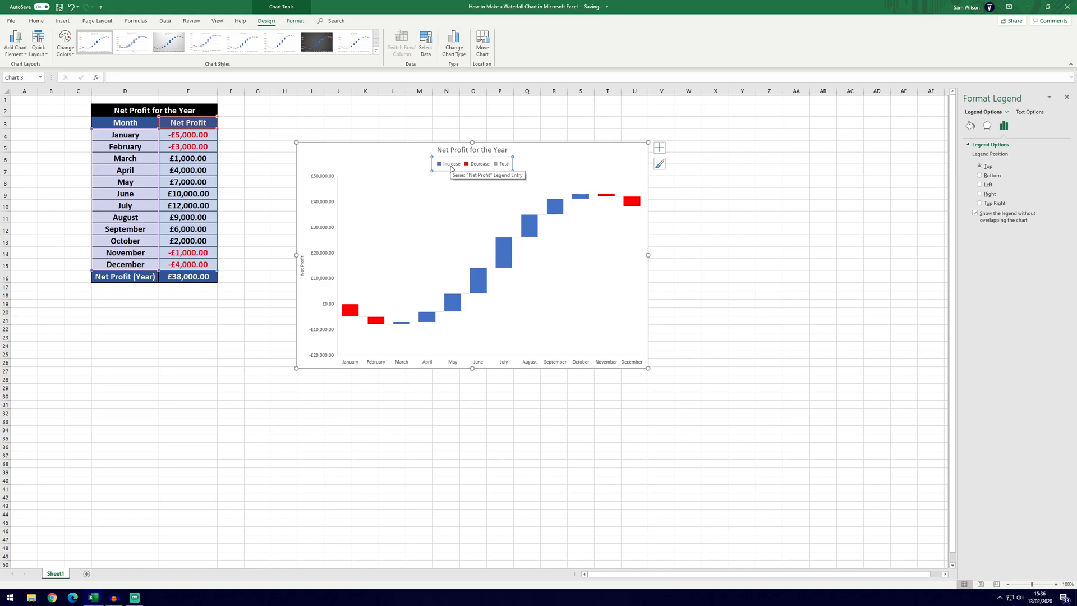
click(451, 165)
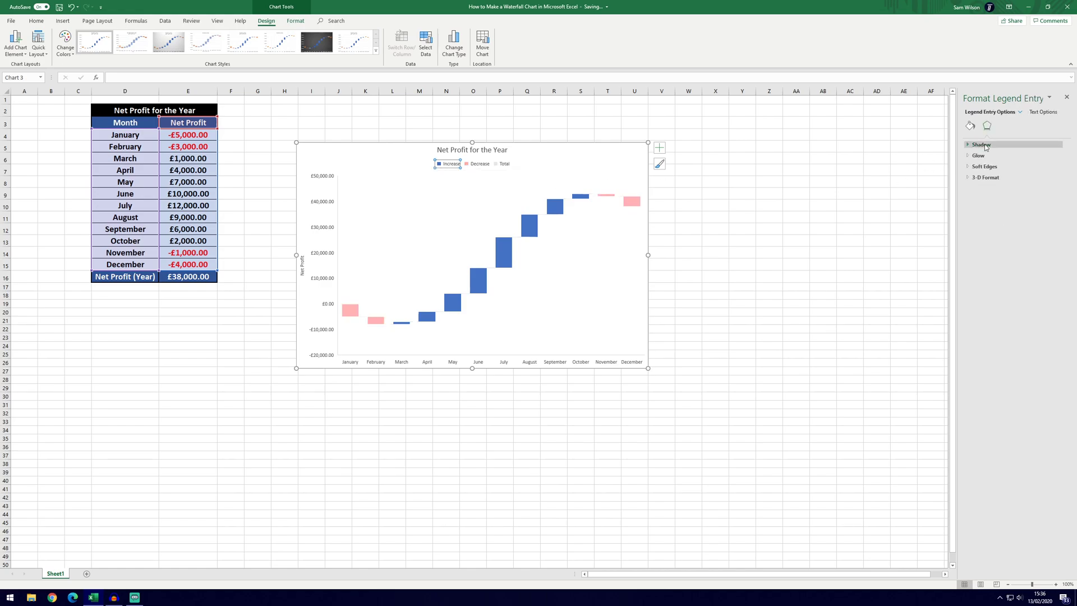
click(970, 125)
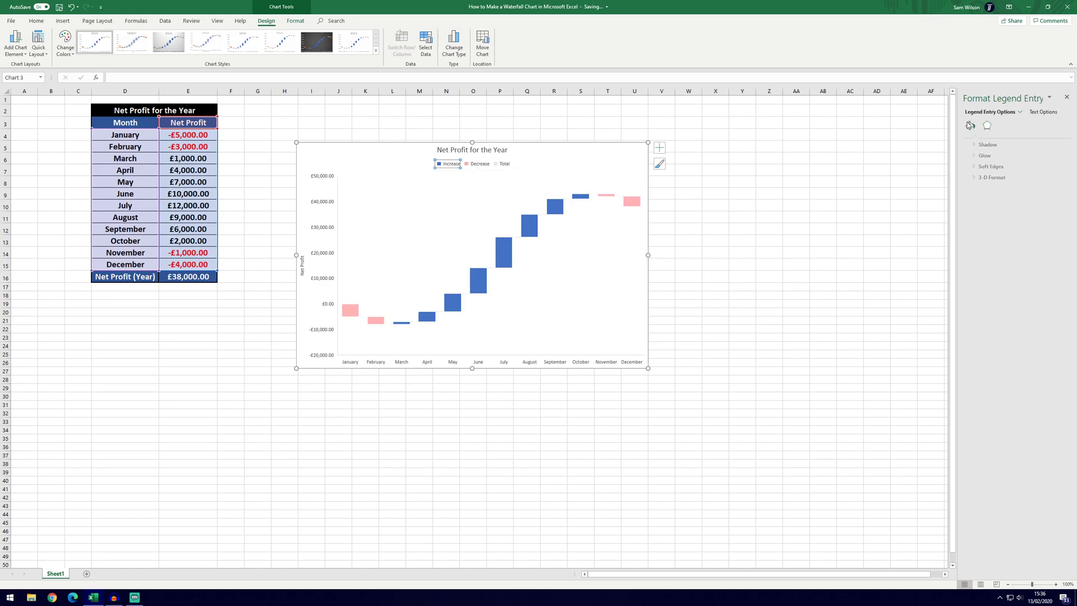
click(989, 166)
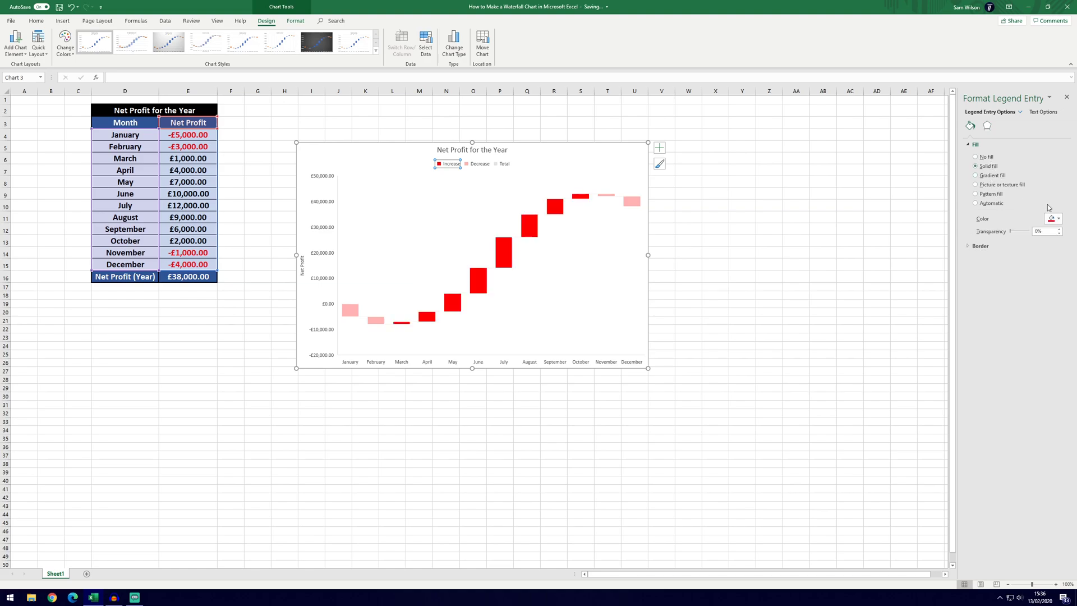
click(1053, 218)
click(1043, 285)
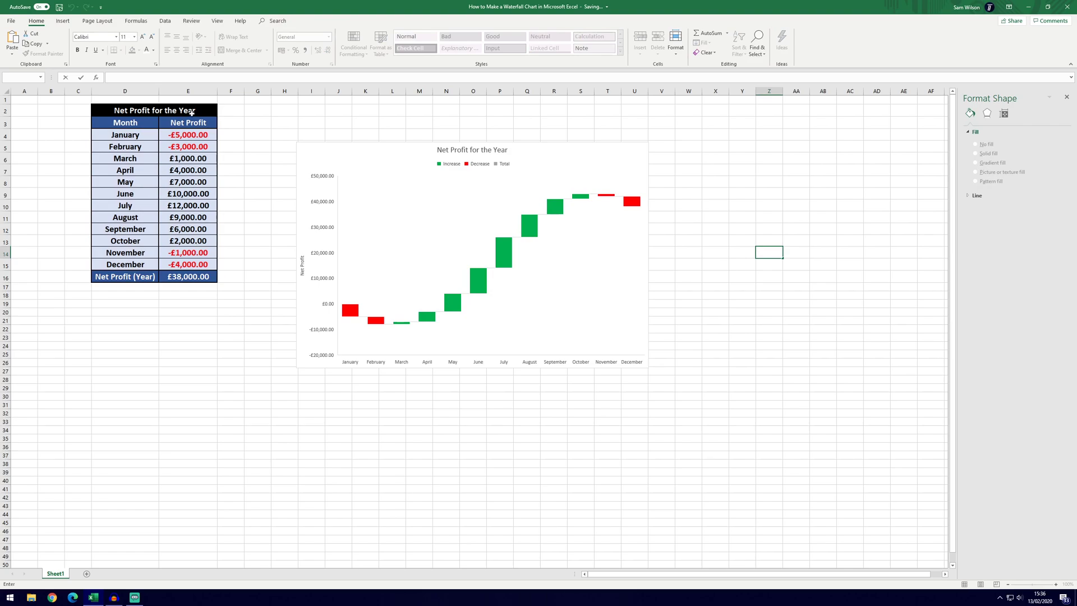
- Enter -5000 as May's net profit in cell E8 and check the updated waterfall
click(193, 184)
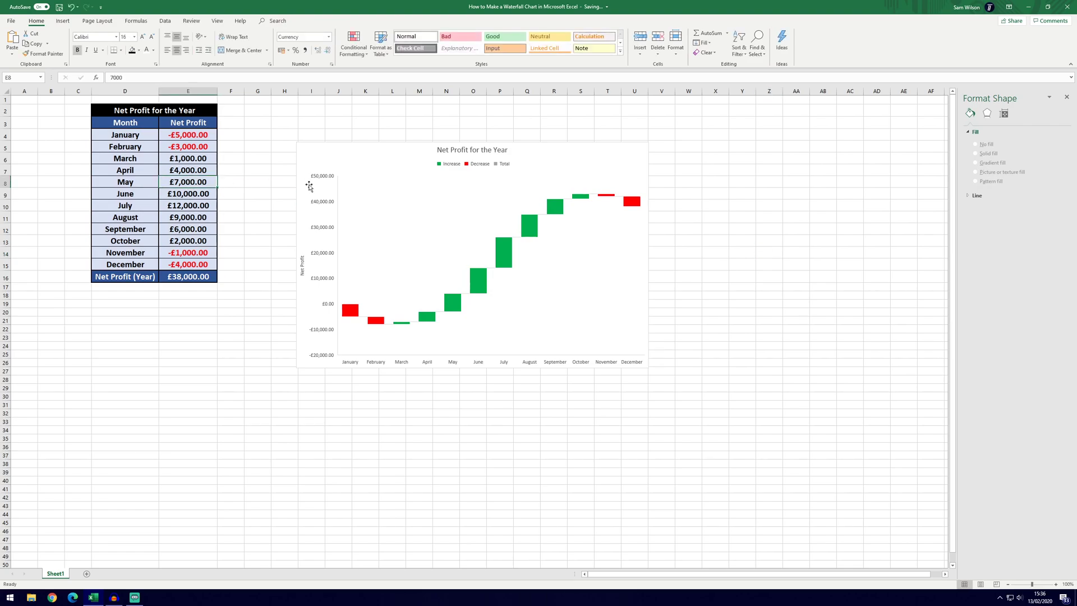
text(-5000)
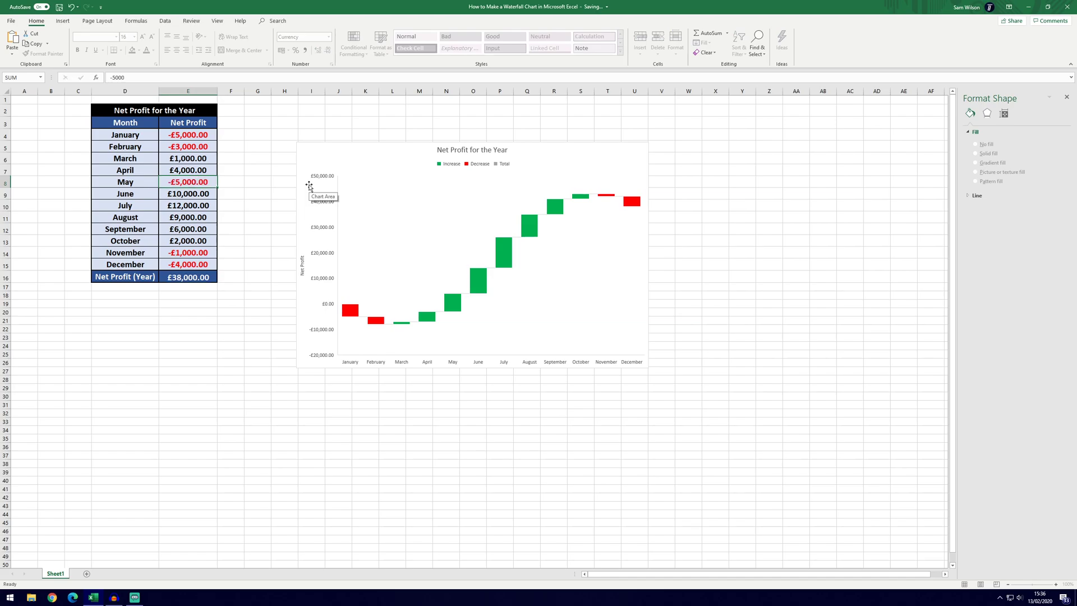
key(Return)
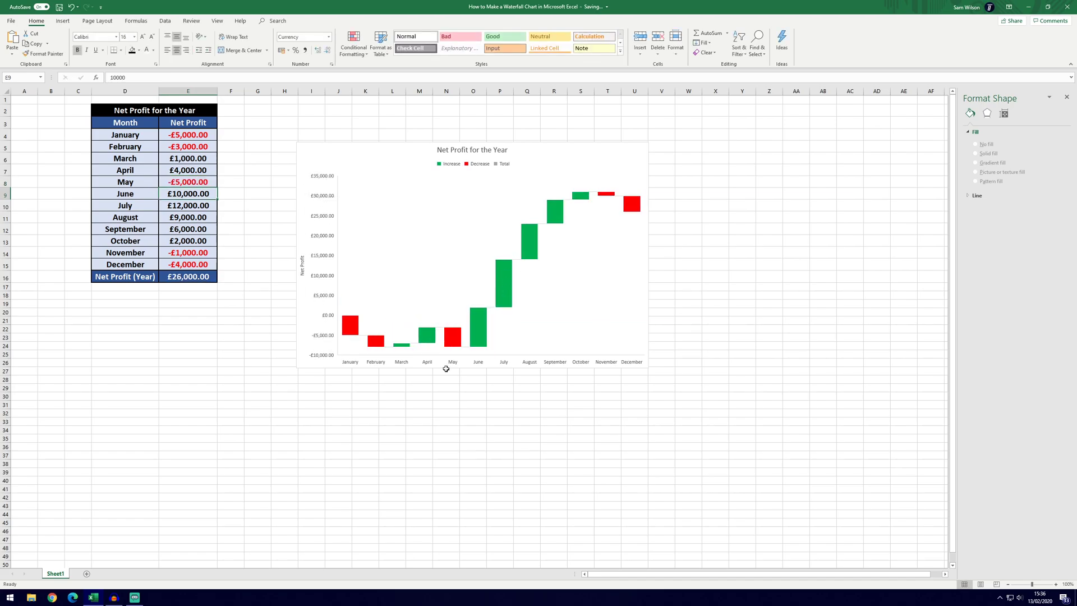
click(457, 341)
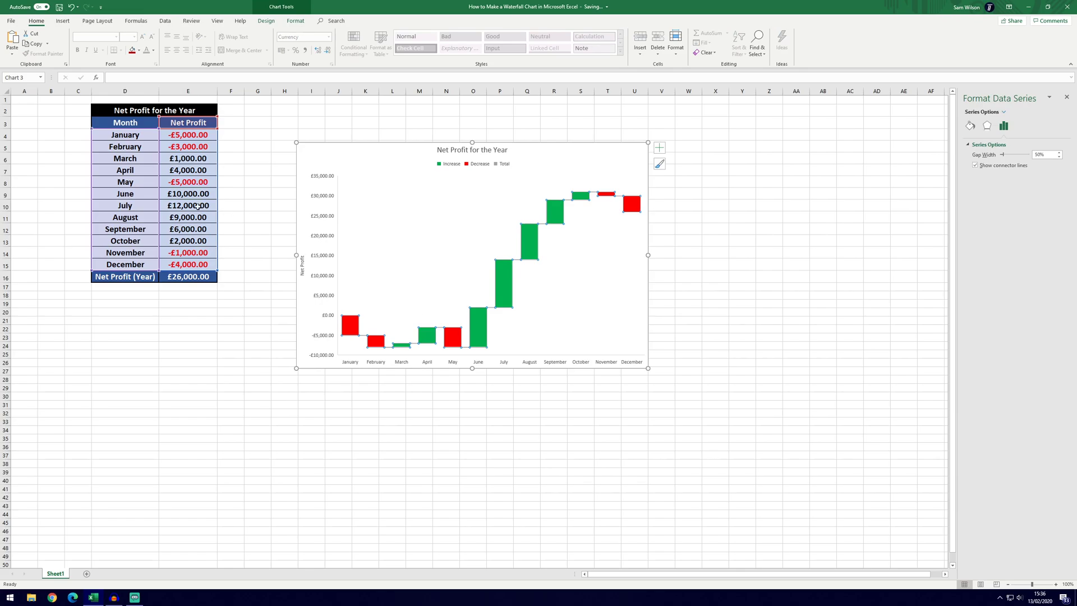
click(726, 310)
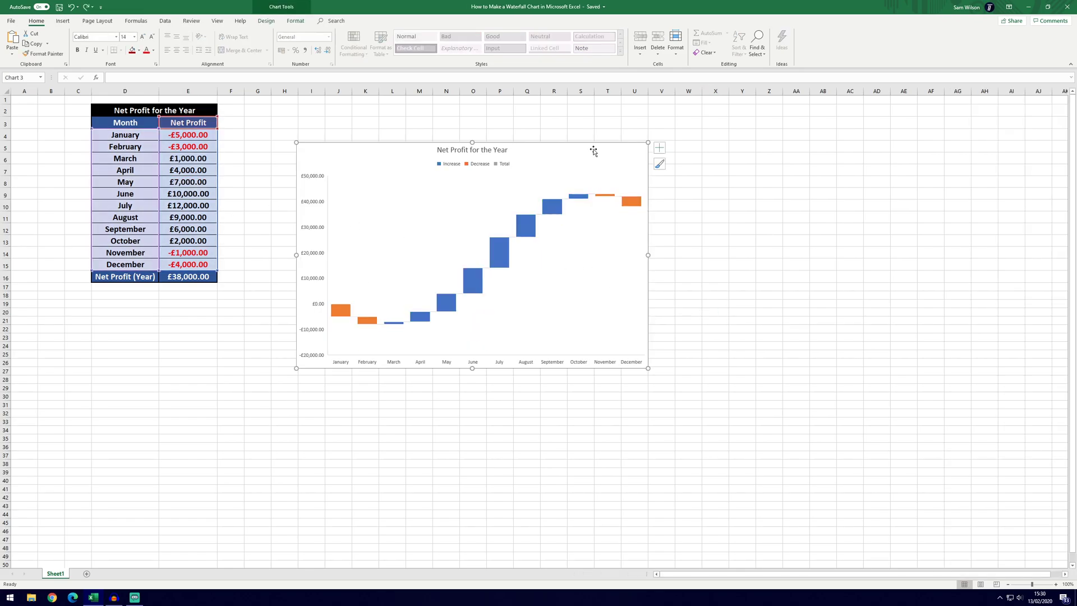
- Show the Chart Title placement options, such as Centered Overlay, under Add Chart Element
click(266, 24)
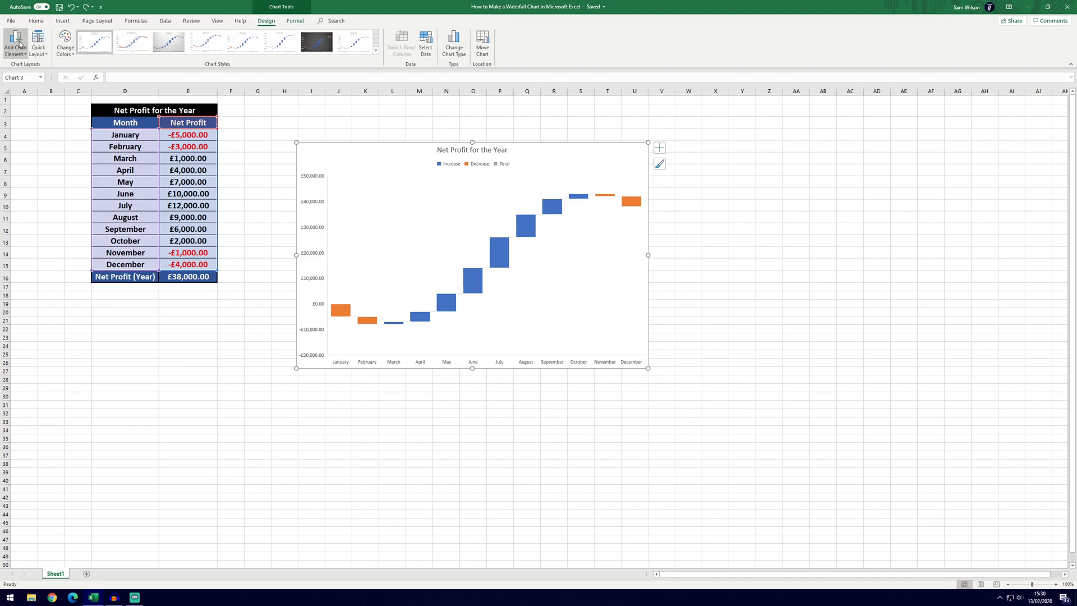
click(17, 43)
mouse_move(29, 77)
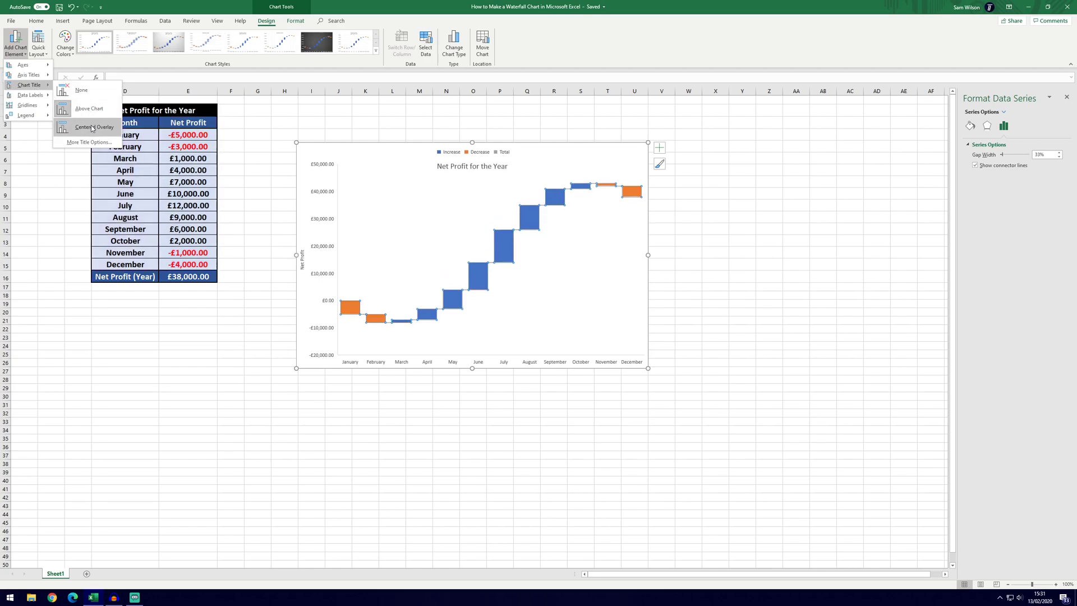
- Turn off the chart's Primary Major Horizontal gridlines
mouse_move(40, 95)
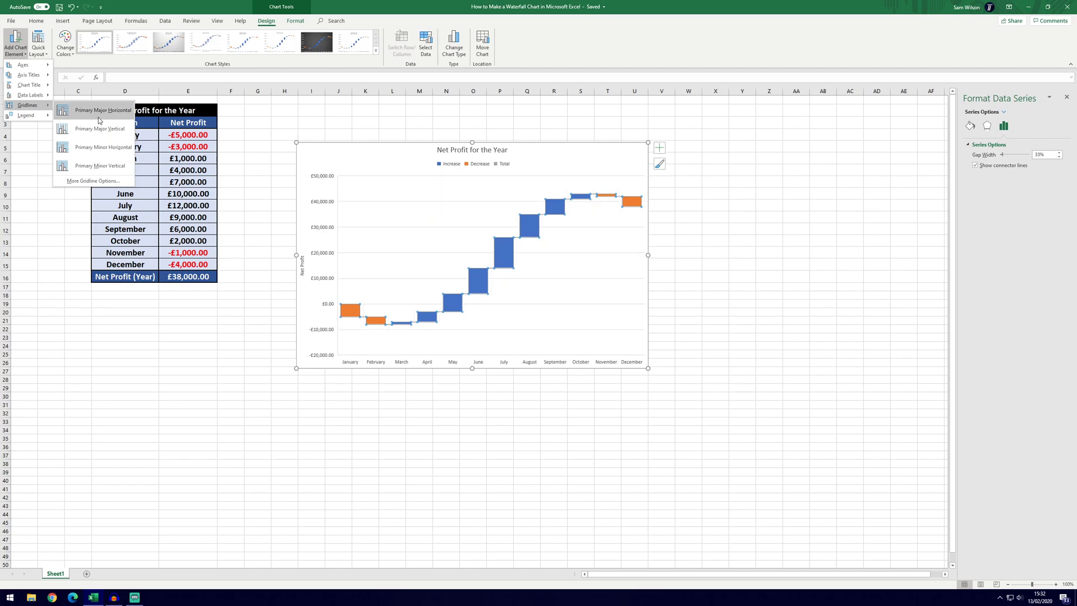
click(100, 111)
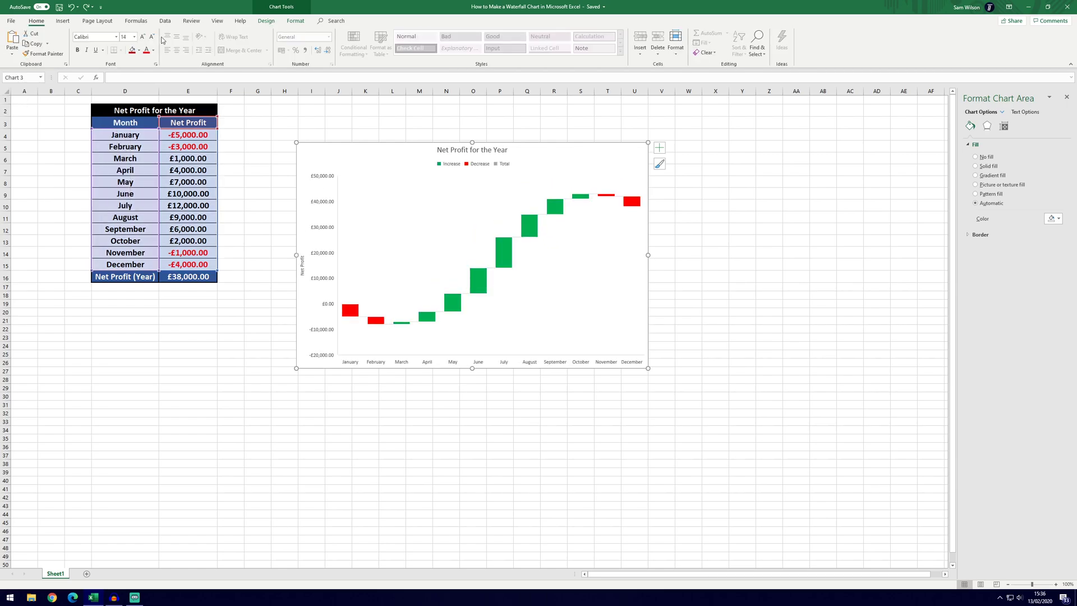
- Preview a different chart style, then show the Quick Layout gallery
click(266, 21)
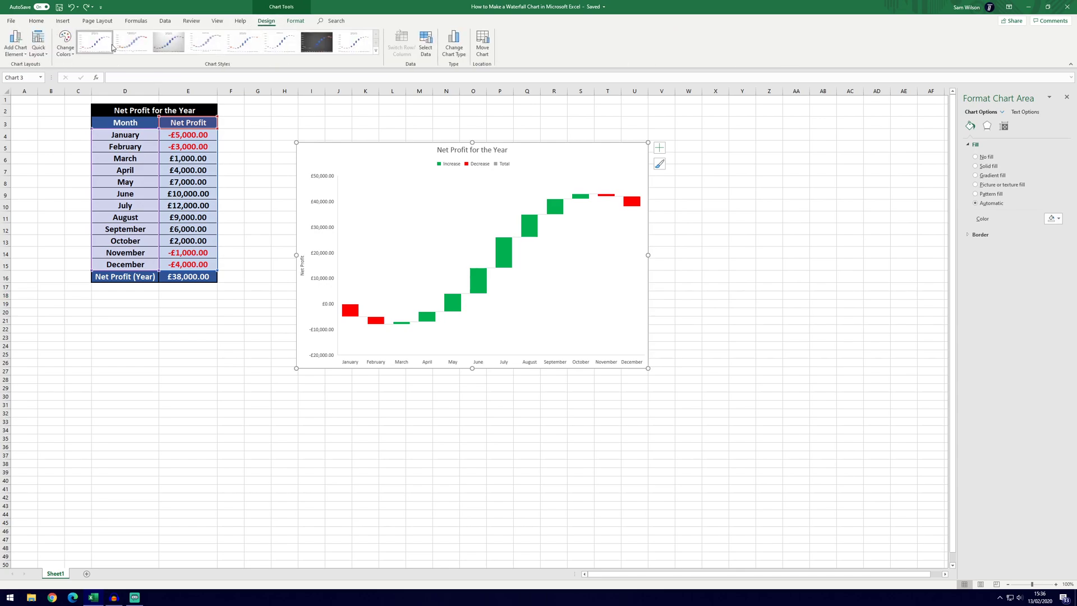
click(130, 45)
click(38, 45)
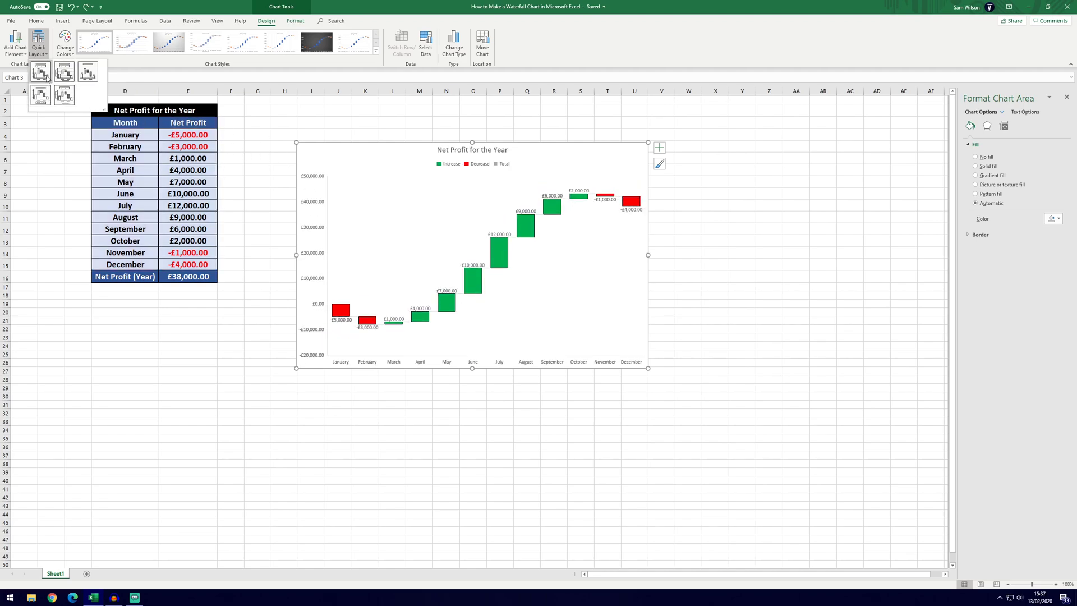
click(190, 139)
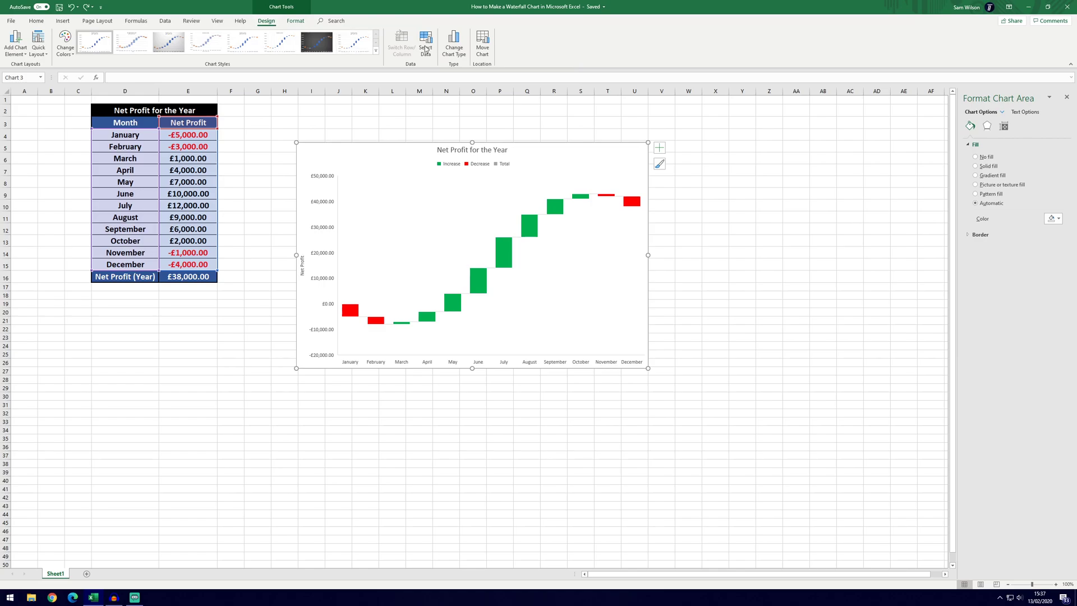
click(458, 47)
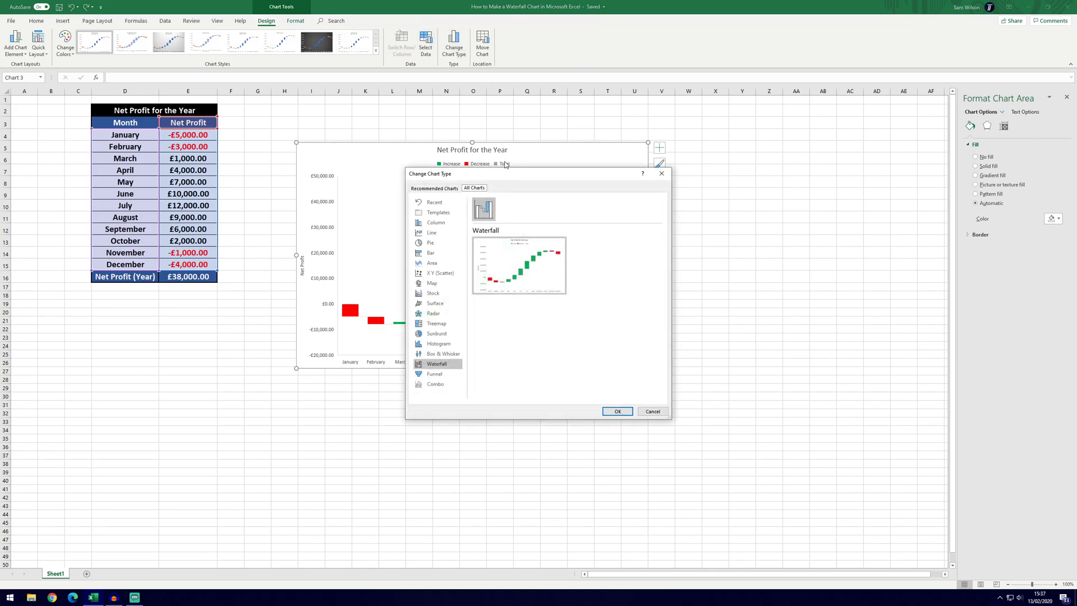
drag(510, 175, 714, 128)
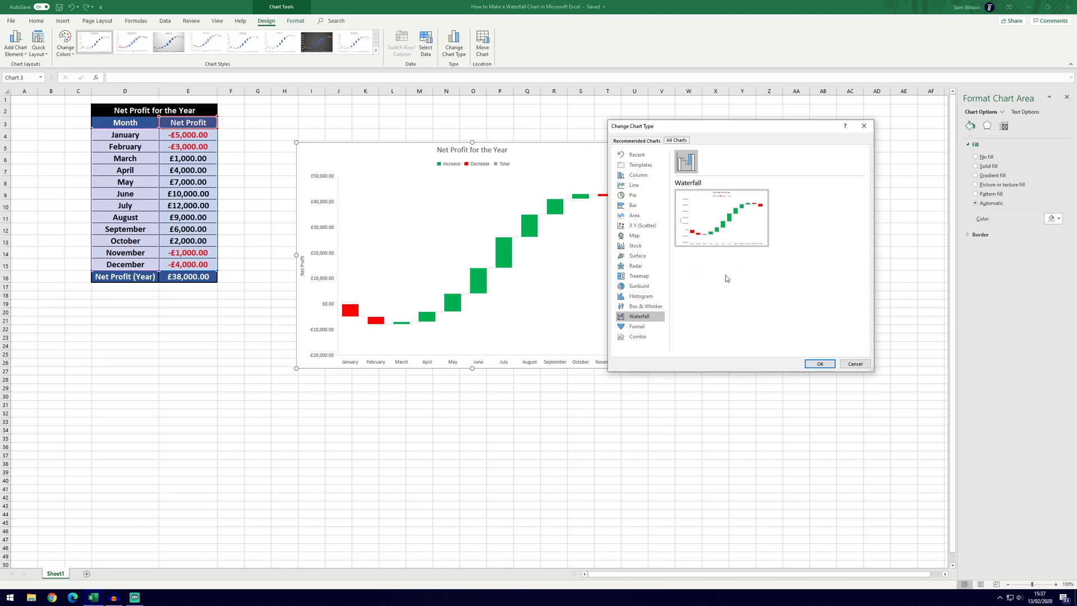
key(Return)
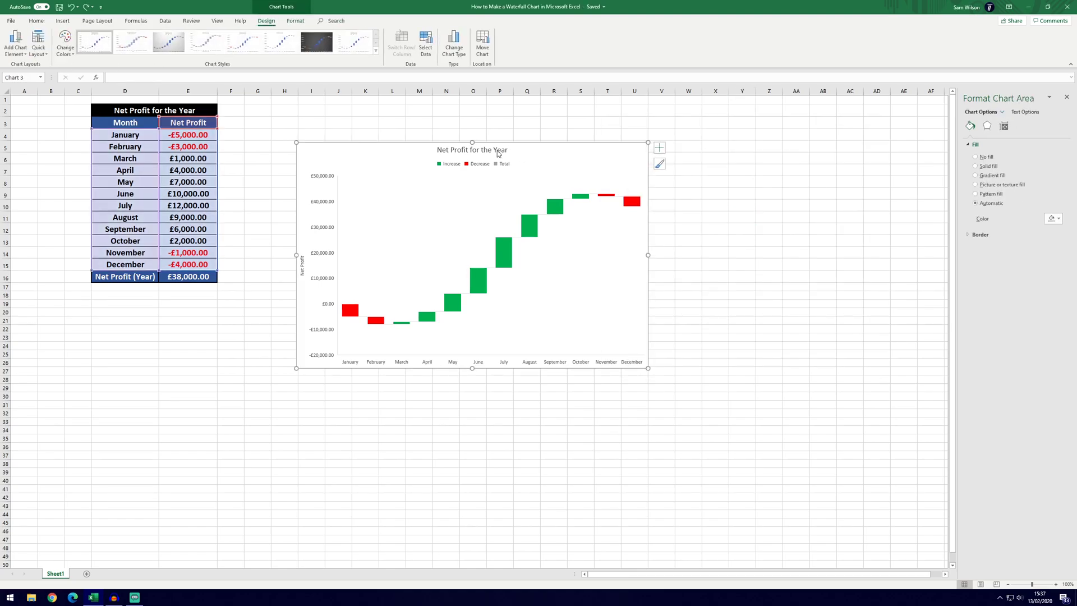
- Enlarge the 'Net Profit for the Year' title font two steps, to about 18 pt
click(498, 152)
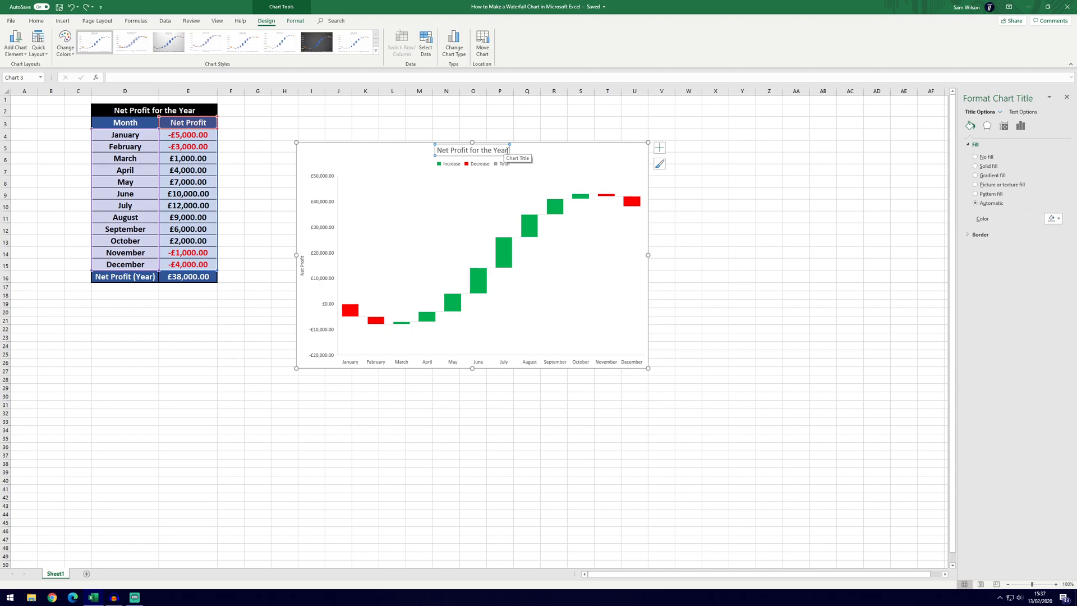
drag(508, 150, 446, 149)
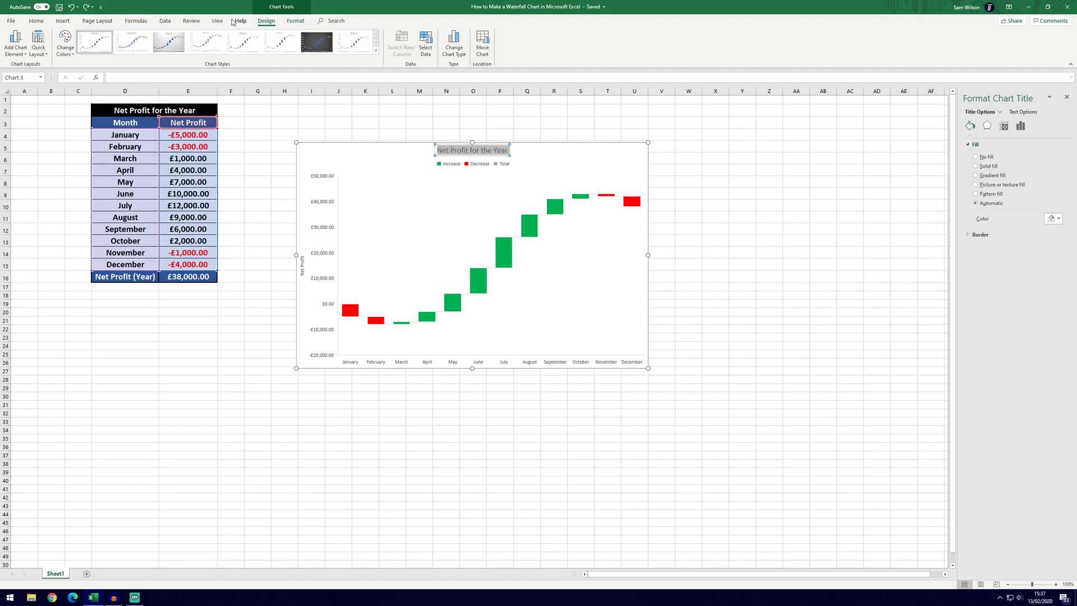
click(295, 21)
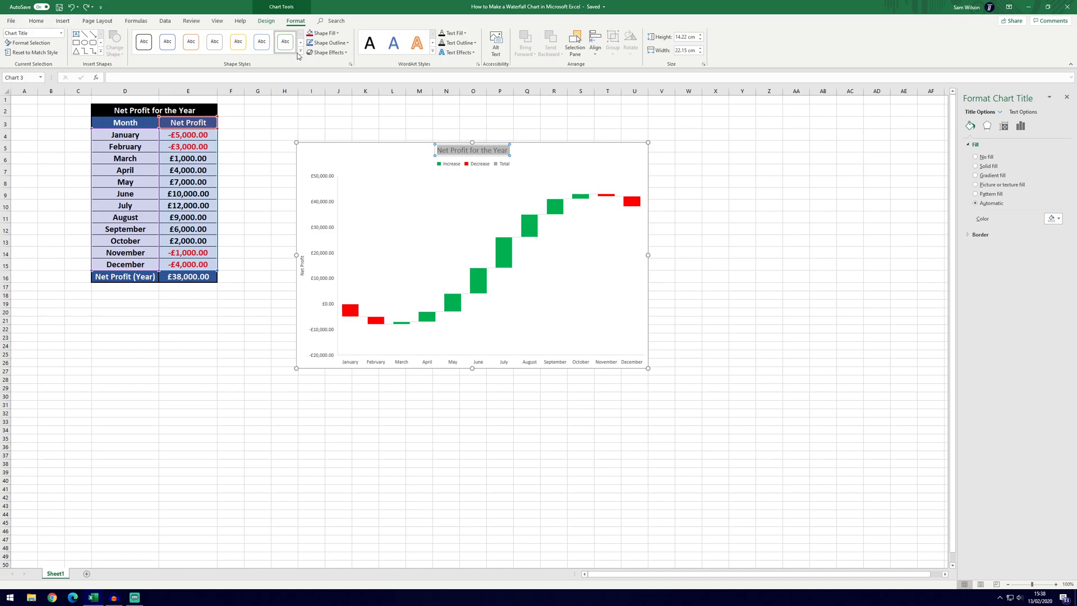
click(413, 49)
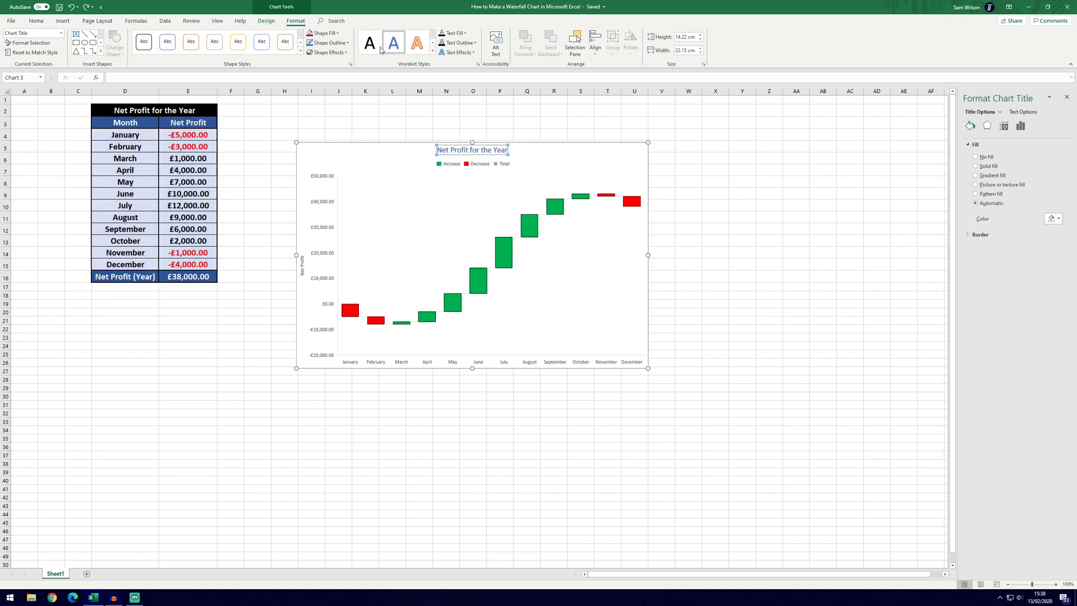
click(36, 20)
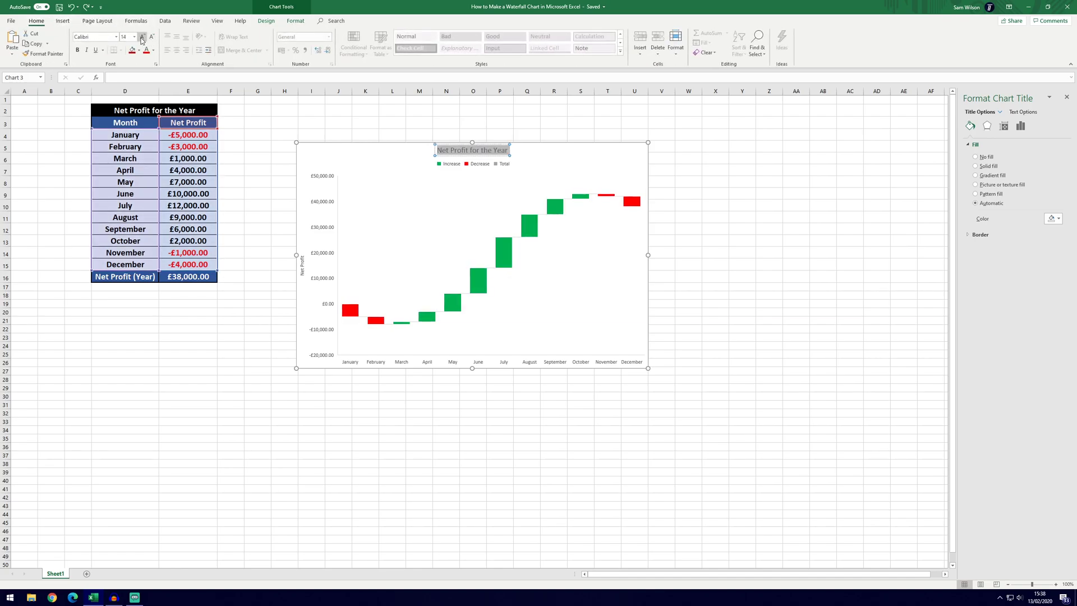
click(142, 37)
click(142, 37)
click(756, 178)
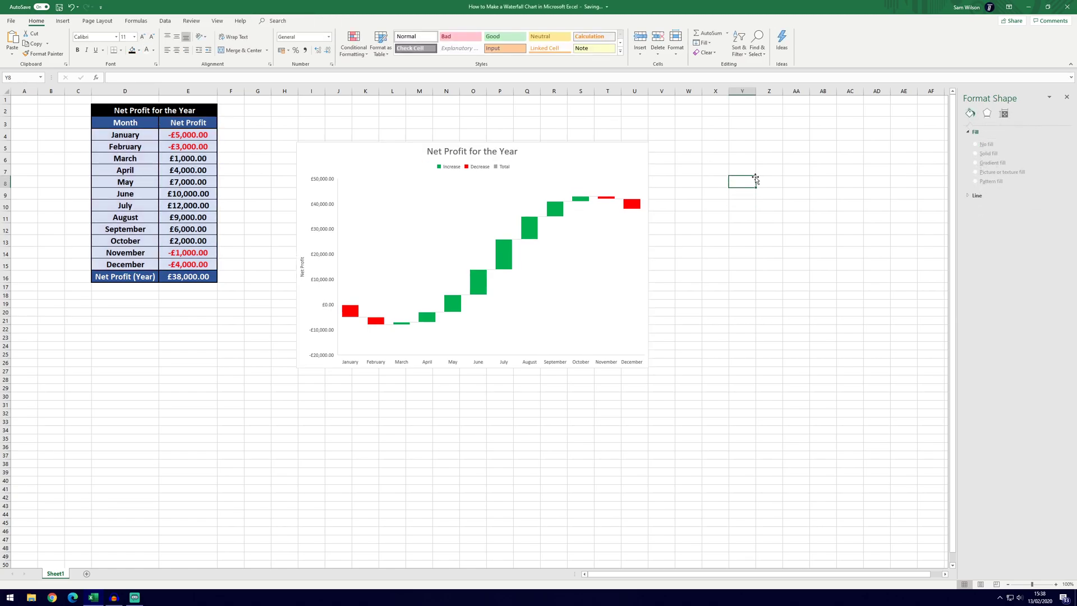